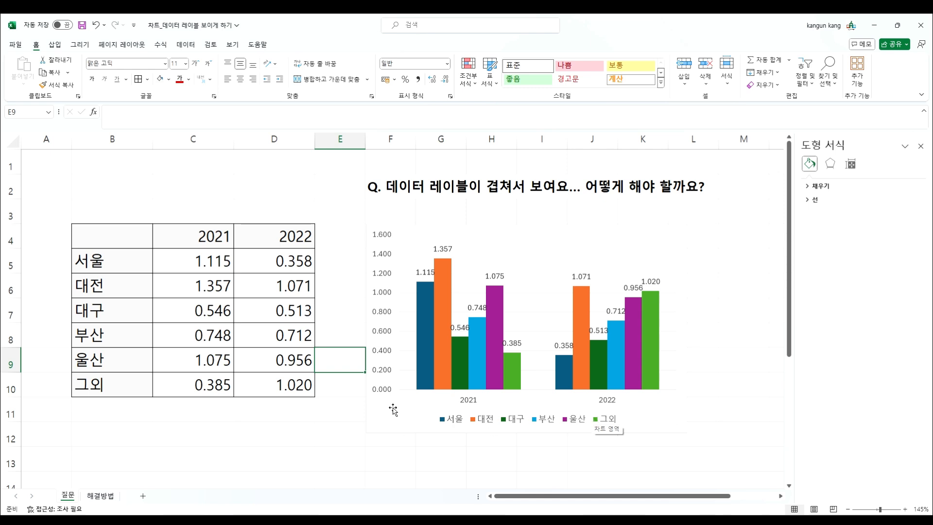
On the 해결방법 sheet, widen the 그래프 폭 늘리기 chart until its right edge reaches the middle of column O.
{"action": "left_click", "coordinate": [103, 496]}
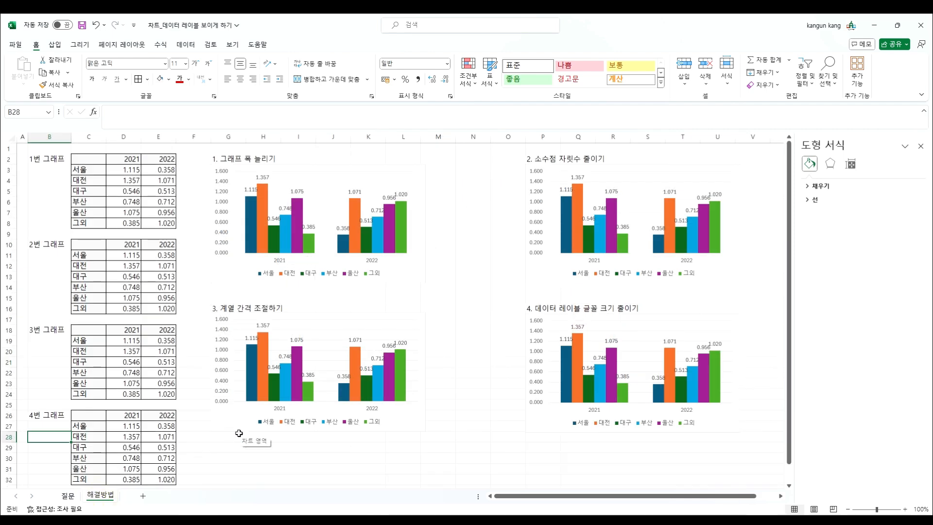
{"action": "left_click", "coordinate": [225, 267]}
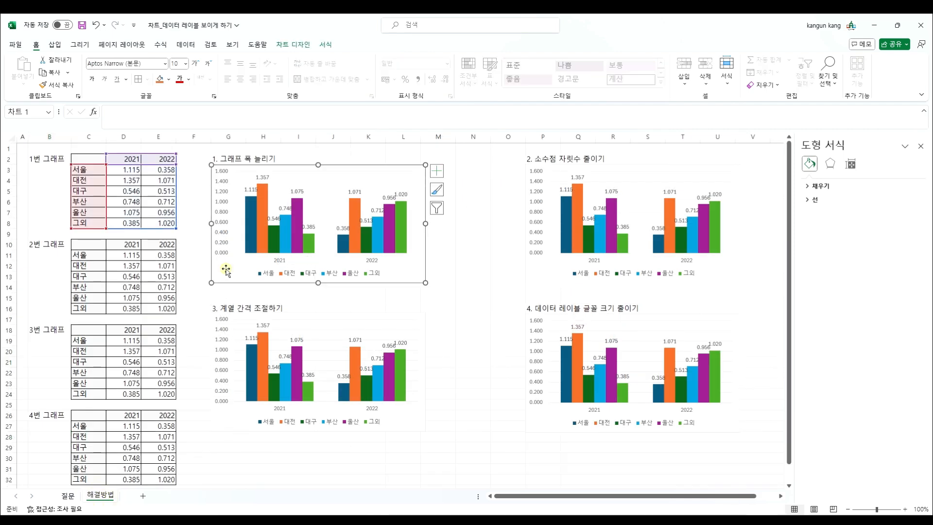
{"action": "left_click_drag", "start_coordinate": [423, 223], "coordinate": [509, 237]}
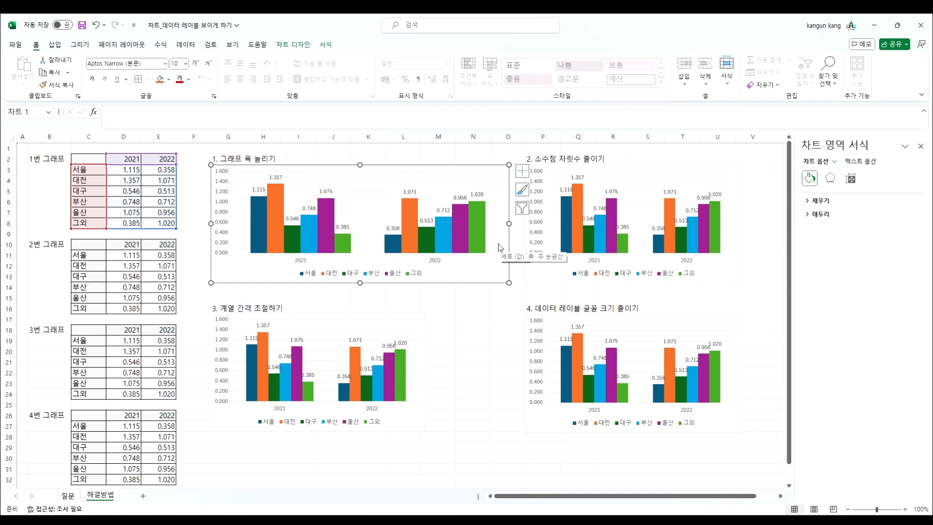
{"action": "left_click", "coordinate": [467, 267]}
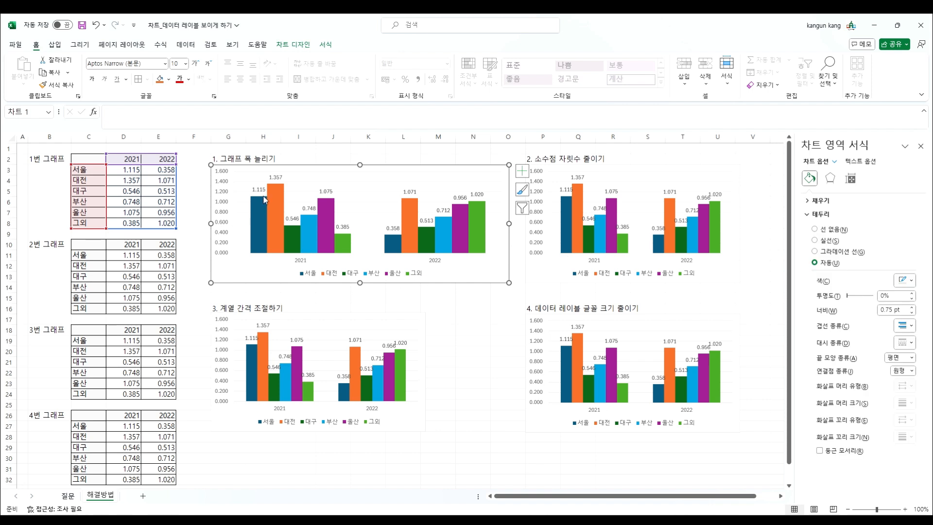
{"action": "left_click", "coordinate": [302, 183]}
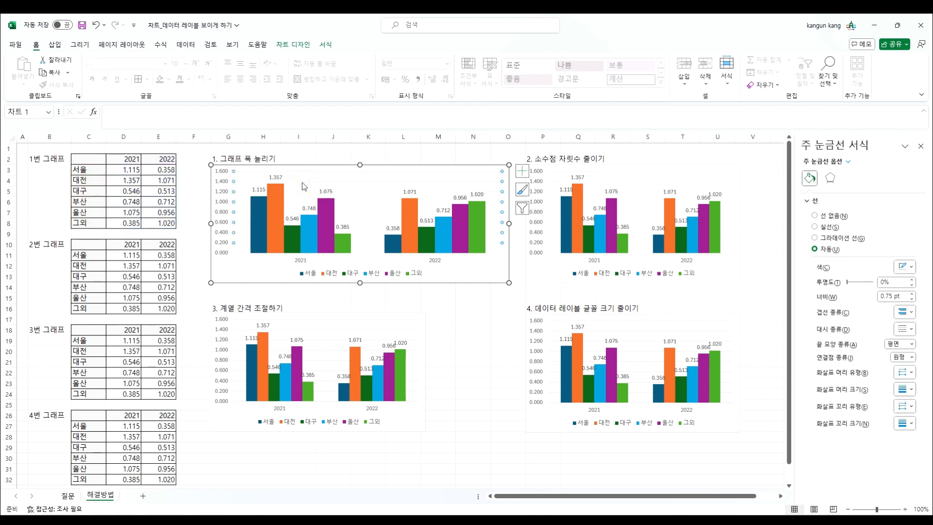
Narrow the 그래프 폭 늘리기 chart so its right edge sits just inside column N.
{"action": "key", "text": "Escape"}
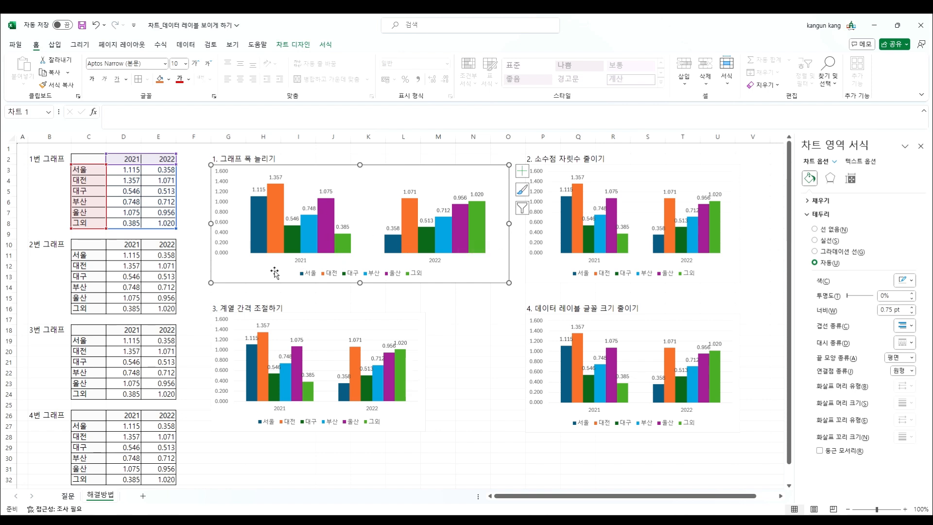
{"action": "left_click", "coordinate": [222, 252]}
{"action": "left_click_drag", "start_coordinate": [509, 223], "coordinate": [462, 223]}
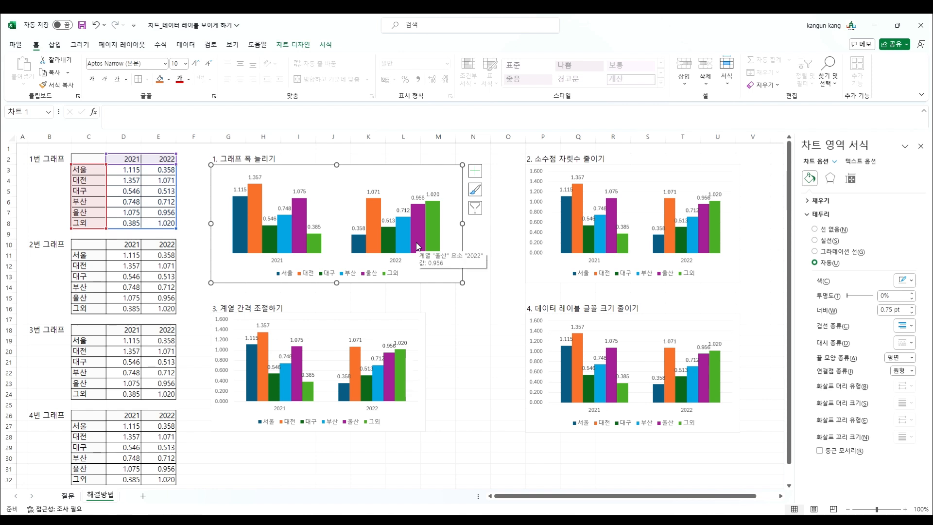
Reduce the values in D11:E16, the source data of the 소수점 자릿수 줄이기 chart, to two decimal places.
{"action": "left_click", "coordinate": [590, 270]}
{"action": "left_click", "coordinate": [523, 266]}
{"action": "left_click", "coordinate": [564, 277]}
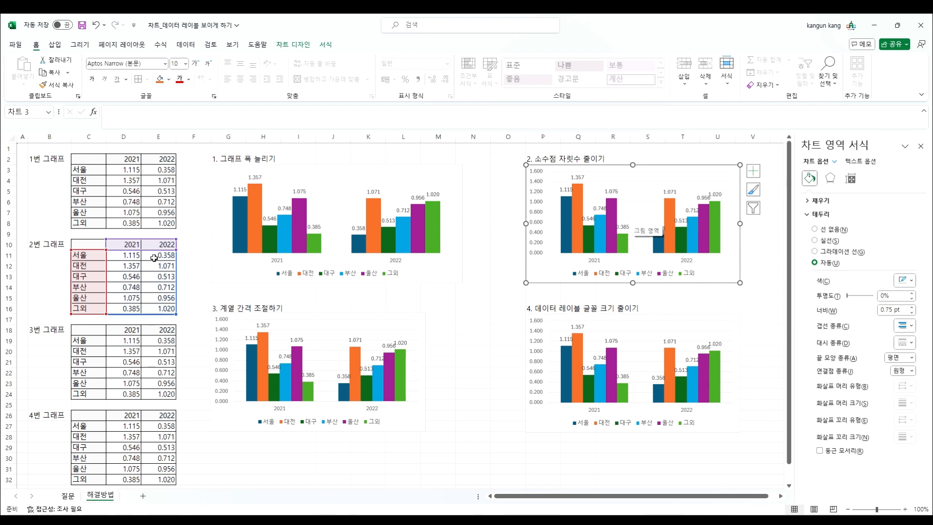
{"action": "left_click", "coordinate": [129, 254]}
{"action": "left_click_drag", "start_coordinate": [130, 254], "coordinate": [166, 309]}
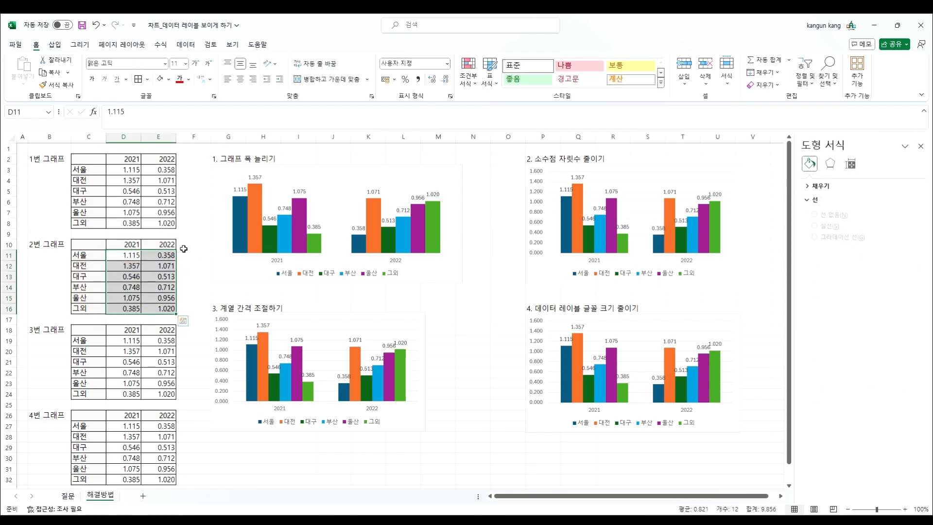
{"action": "left_click", "coordinate": [536, 275]}
{"action": "left_click_drag", "start_coordinate": [128, 255], "coordinate": [163, 311]}
{"action": "left_click", "coordinate": [446, 79]}
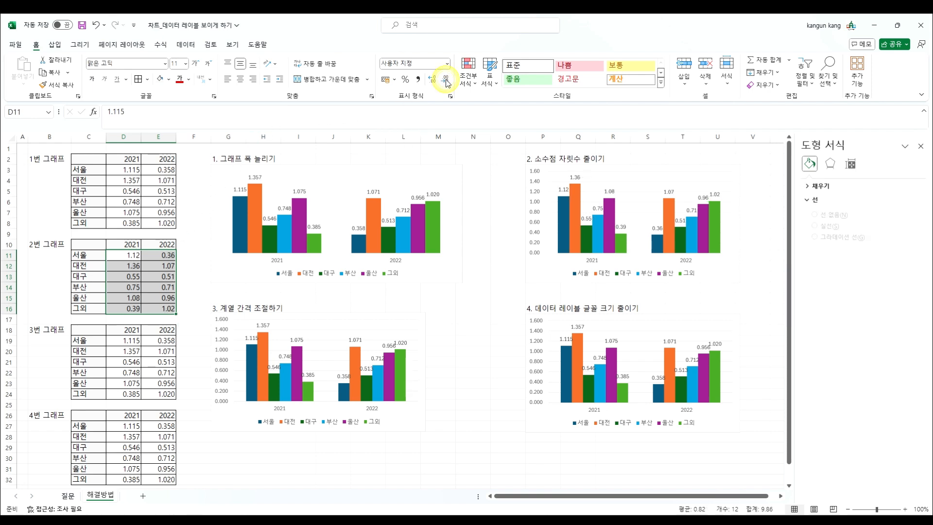
{"action": "left_click", "coordinate": [446, 80]}
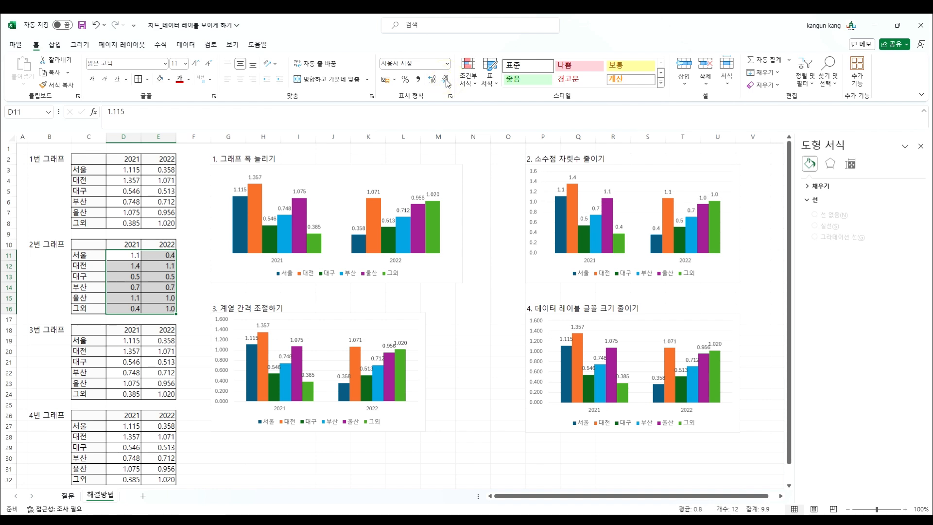
{"action": "left_click", "coordinate": [432, 80]}
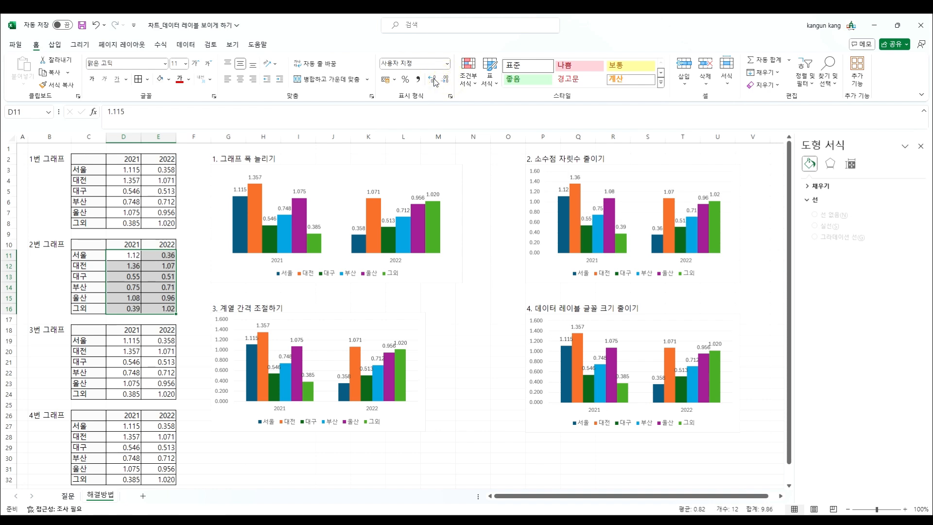
{"action": "left_click", "coordinate": [713, 270]}
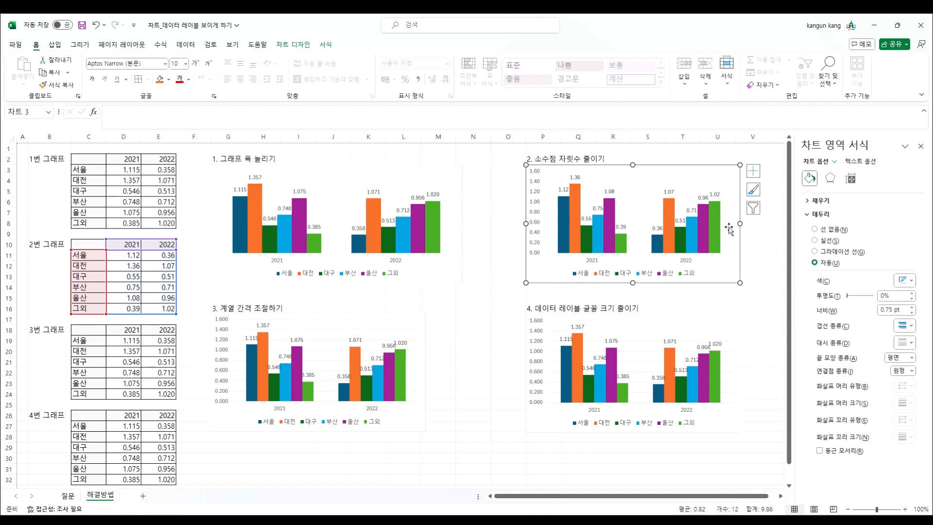
Open the data point formatting options for the 2022 그외 bar in the 계열 간격 조절하기 chart.
{"action": "left_click", "coordinate": [395, 416]}
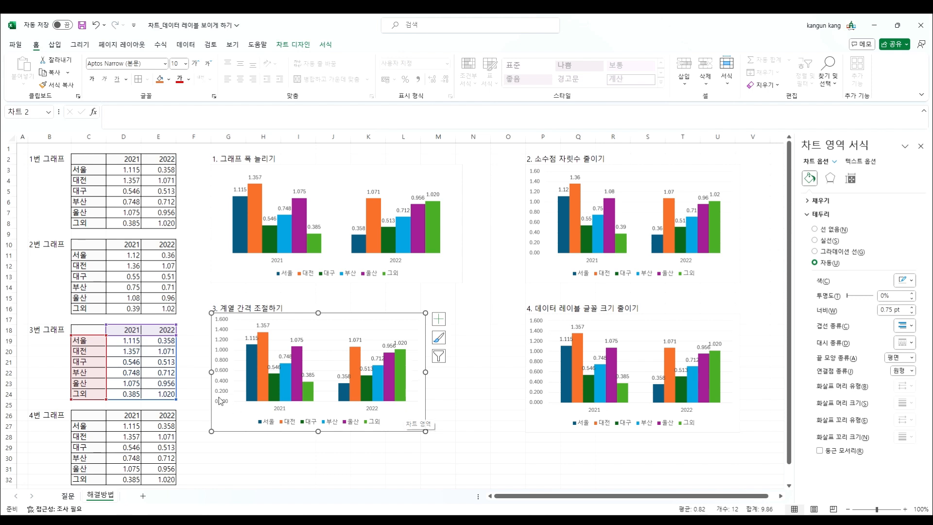
{"action": "left_click", "coordinate": [399, 386]}
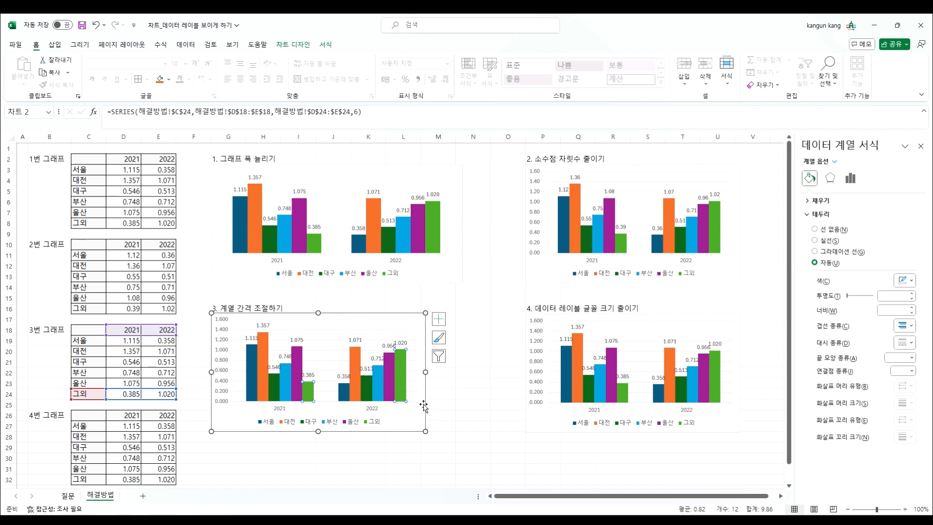
{"action": "mouse_move", "coordinate": [402, 391]}
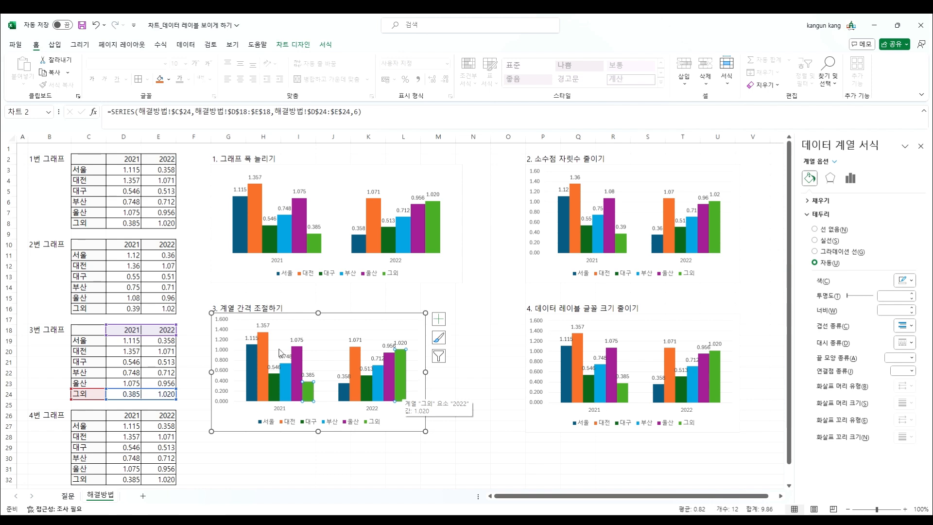
{"action": "key", "text": "Escape"}
{"action": "left_click", "coordinate": [400, 387]}
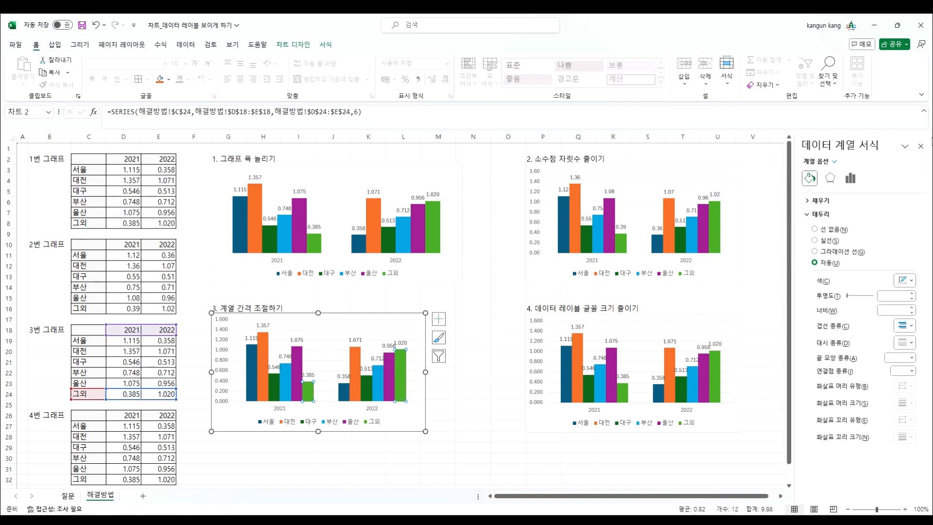
{"action": "left_click", "coordinate": [921, 146]}
{"action": "left_click", "coordinate": [402, 383]}
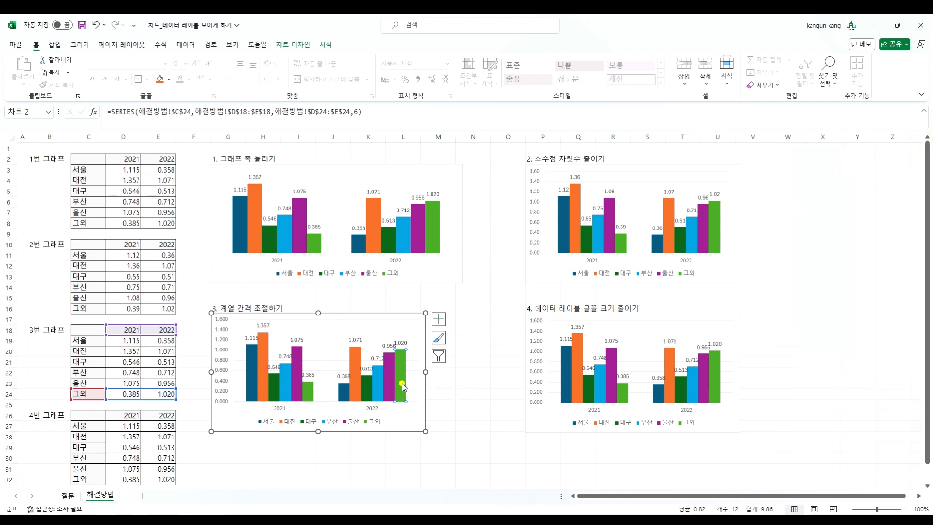
{"action": "right_click", "coordinate": [401, 383]}
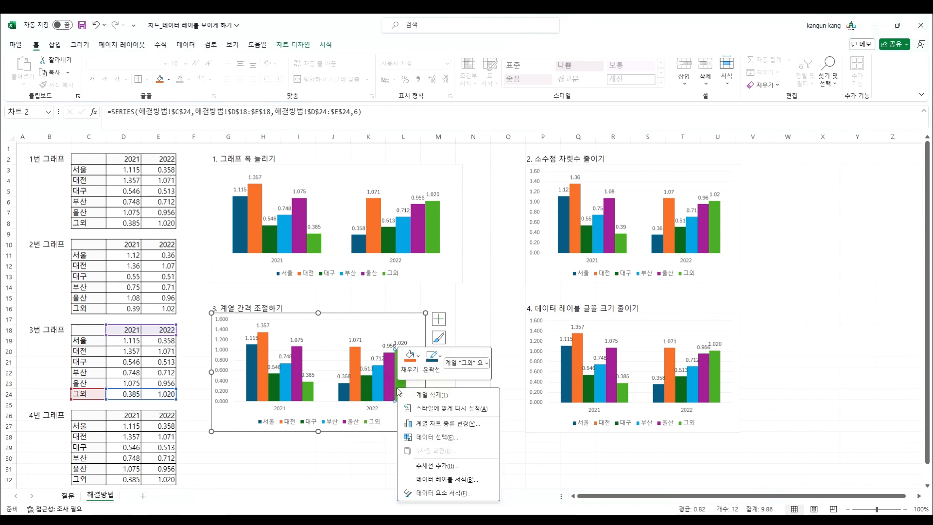
{"action": "left_click", "coordinate": [445, 493]}
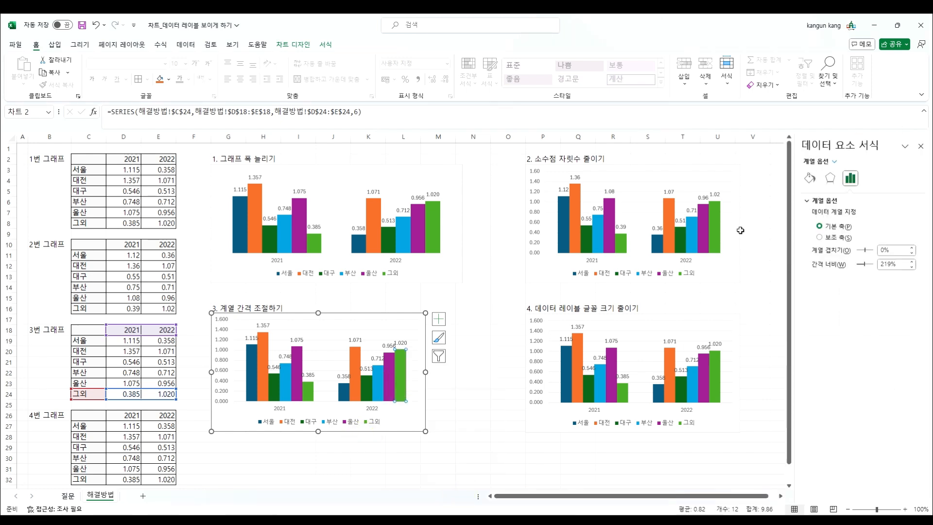
{"action": "left_click", "coordinate": [313, 344]}
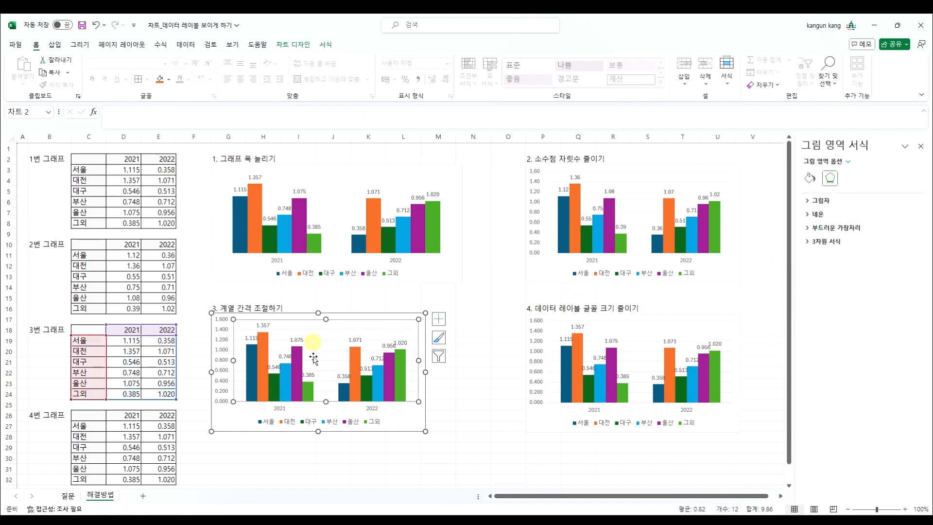
{"action": "left_click", "coordinate": [218, 335]}
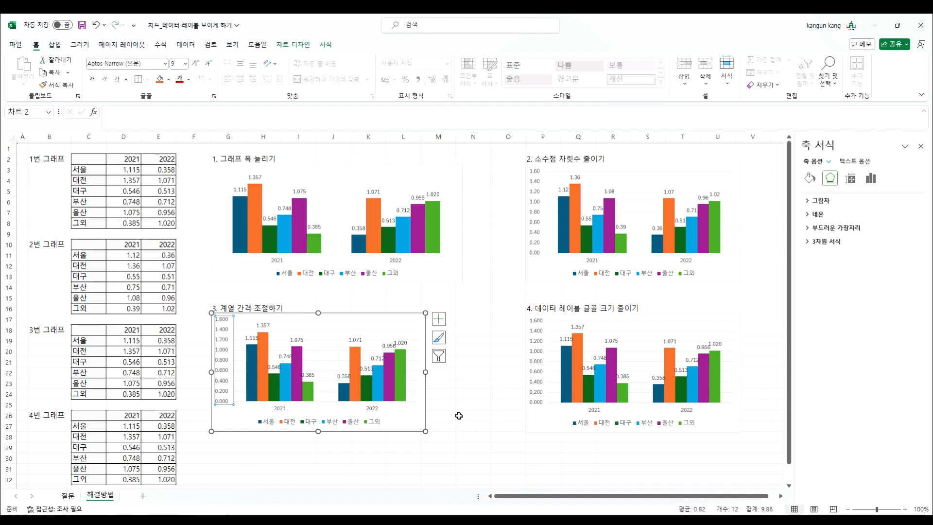
Open the series options for the 그외 series in the 계열 간격 조절하기 chart and set the series overlap to 100%.
{"action": "left_click", "coordinate": [402, 392]}
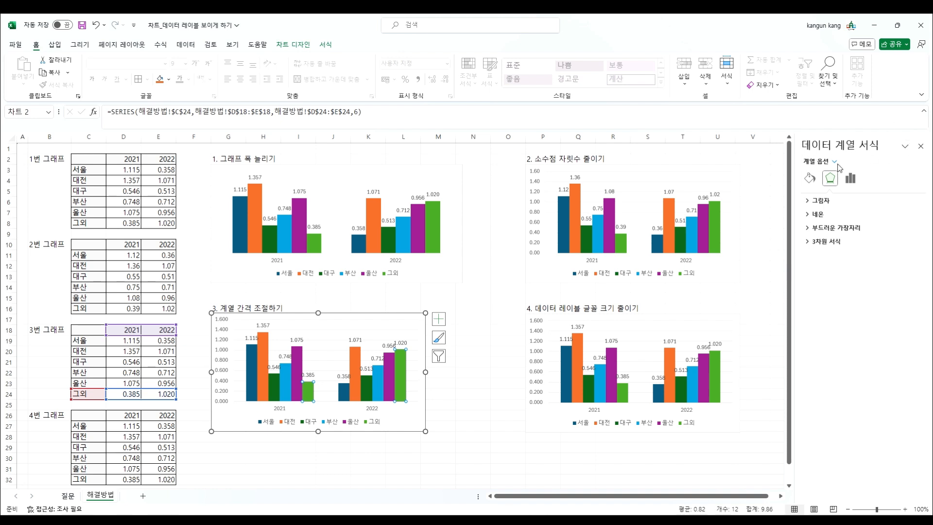
{"action": "left_click", "coordinate": [851, 179]}
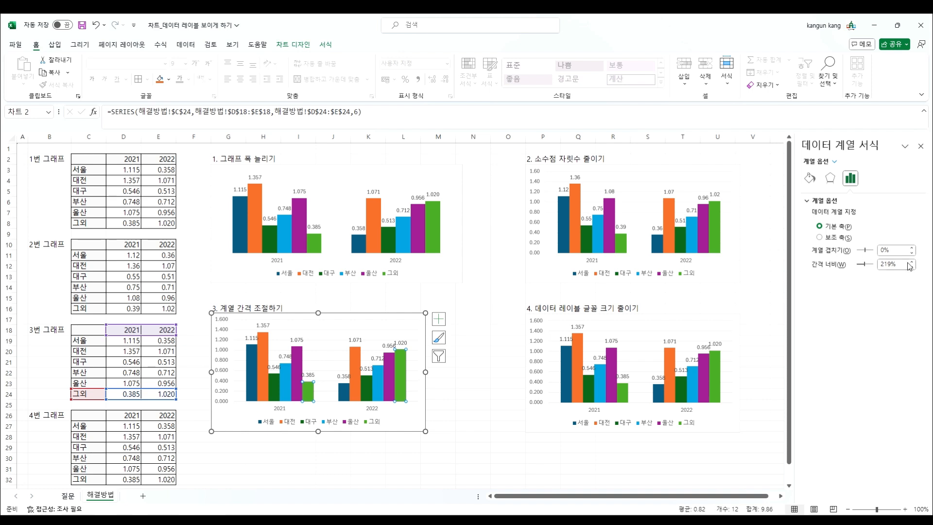
{"action": "left_click", "coordinate": [851, 256]}
{"action": "type", "text": "100"}
{"action": "key", "text": "Return"}
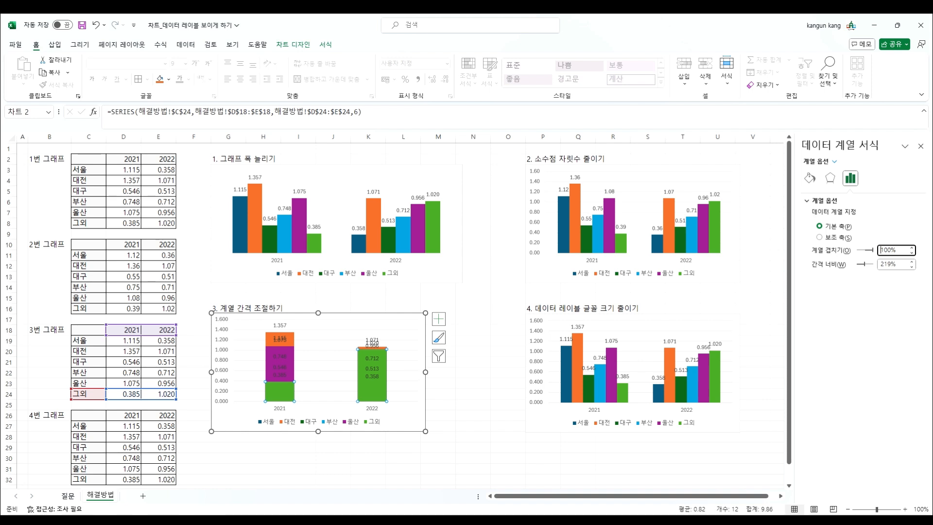
Set the series overlap back to 0% and try an overlap of -25%.
{"action": "left_click_drag", "start_coordinate": [900, 251], "coordinate": [854, 253]}
{"action": "type", "text": "0"}
{"action": "key", "text": "Return"}
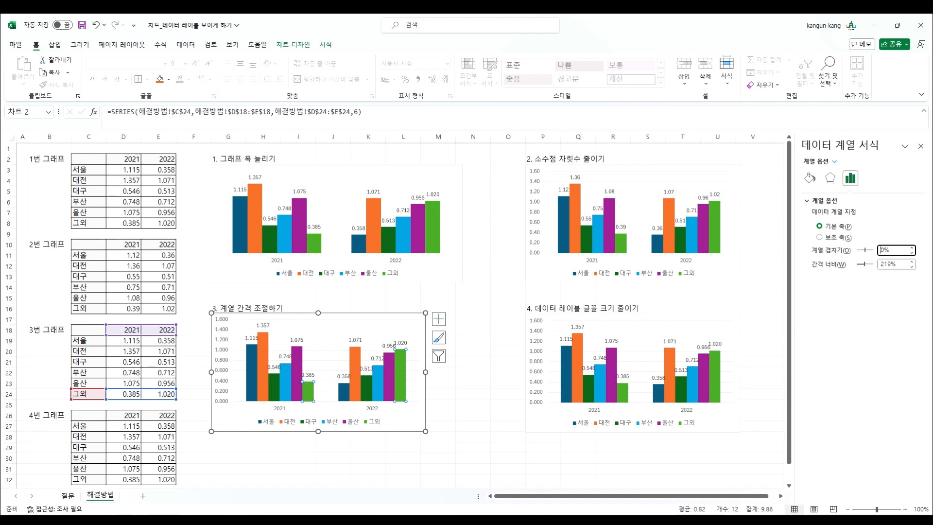
{"action": "type", "text": "25"}
{"action": "key", "text": "Return"}
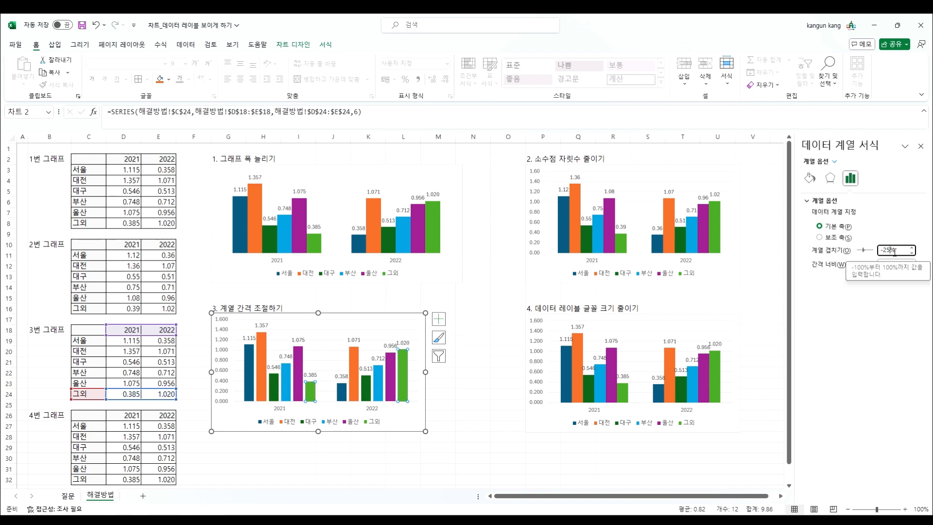
Set the series overlap of the 계열 간격 조절하기 chart to -50%.
{"action": "left_click_drag", "start_coordinate": [896, 251], "coordinate": [849, 255]}
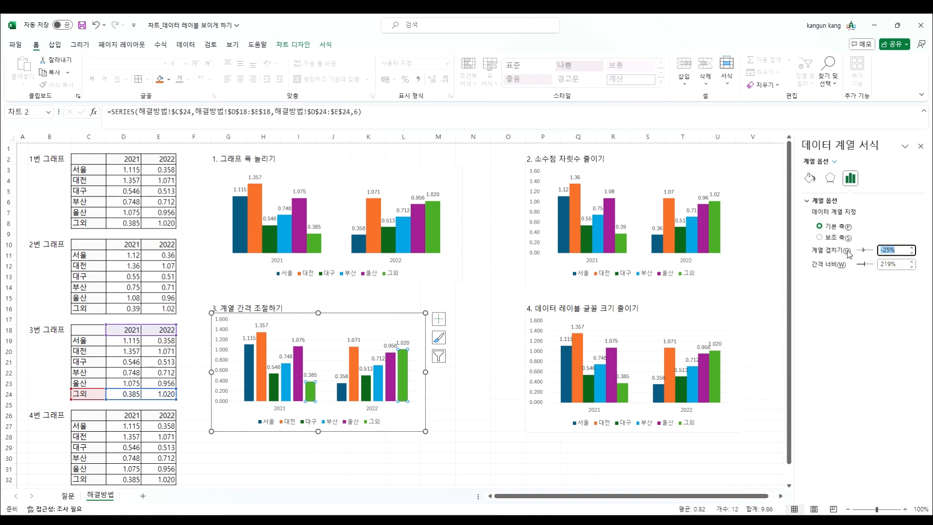
{"action": "type", "text": "-50"}
{"action": "key", "text": "Return"}
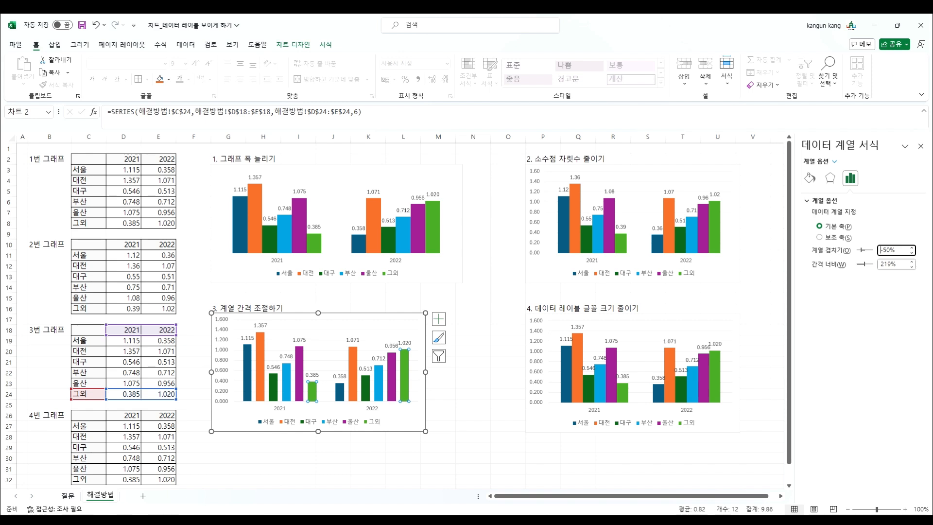
Set the gap width of the 계열 간격 조절하기 chart to 200% through its 서울 series.
{"action": "left_click_drag", "start_coordinate": [900, 264], "coordinate": [853, 265]}
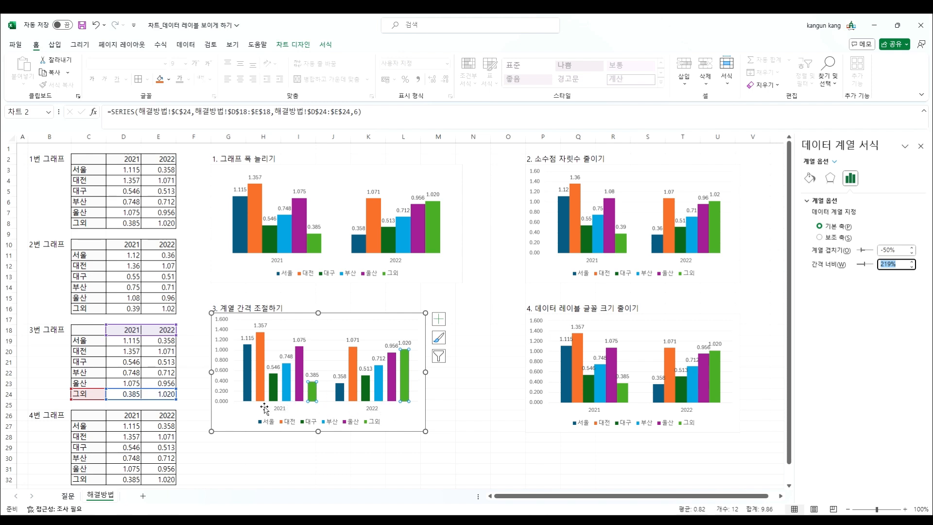
{"action": "left_click", "coordinate": [393, 418]}
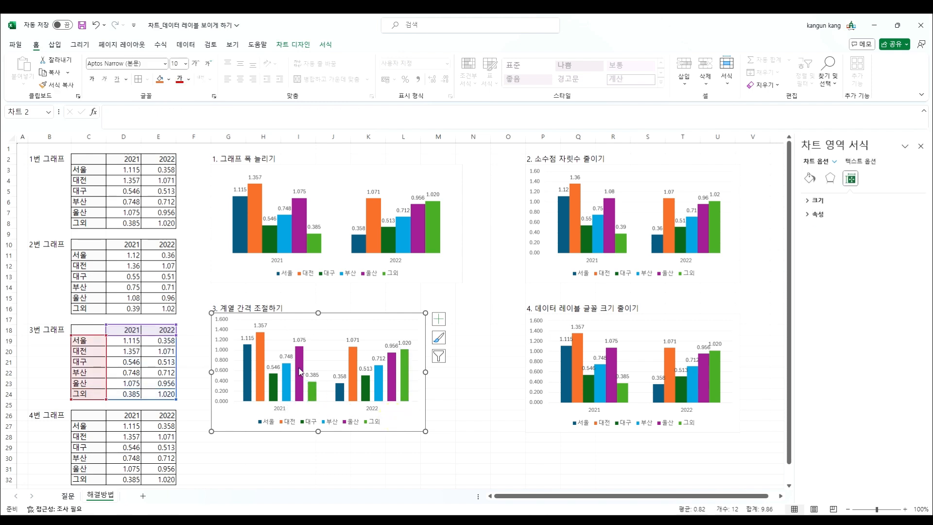
{"action": "left_click", "coordinate": [339, 395]}
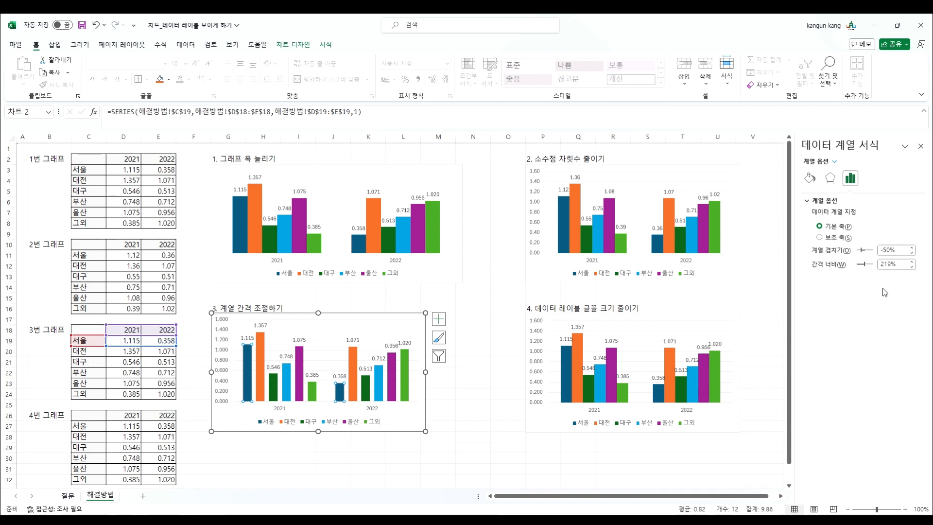
{"action": "left_click_drag", "start_coordinate": [899, 265], "coordinate": [696, 238]}
{"action": "mouse_move", "coordinate": [699, 240]}
{"action": "type", "text": "200"}
{"action": "key", "text": "Return"}
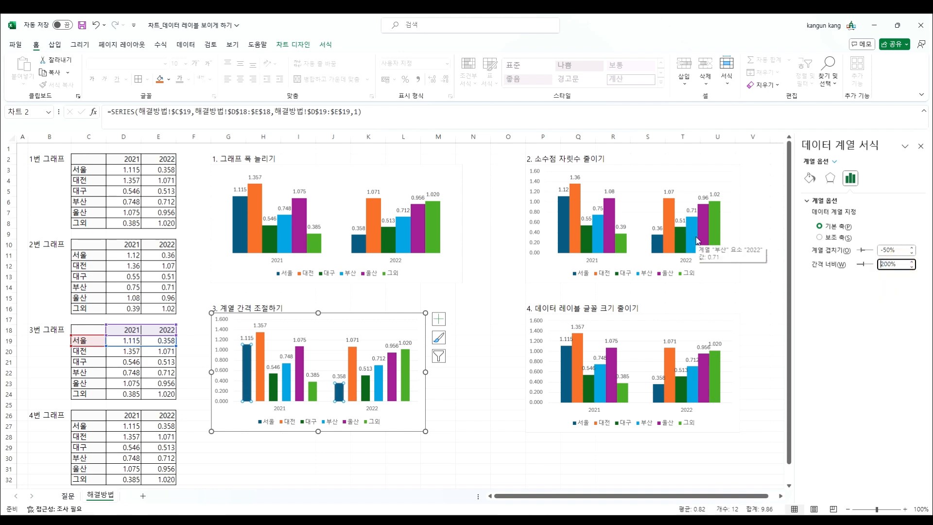
{"action": "left_click_drag", "start_coordinate": [899, 265], "coordinate": [765, 249]}
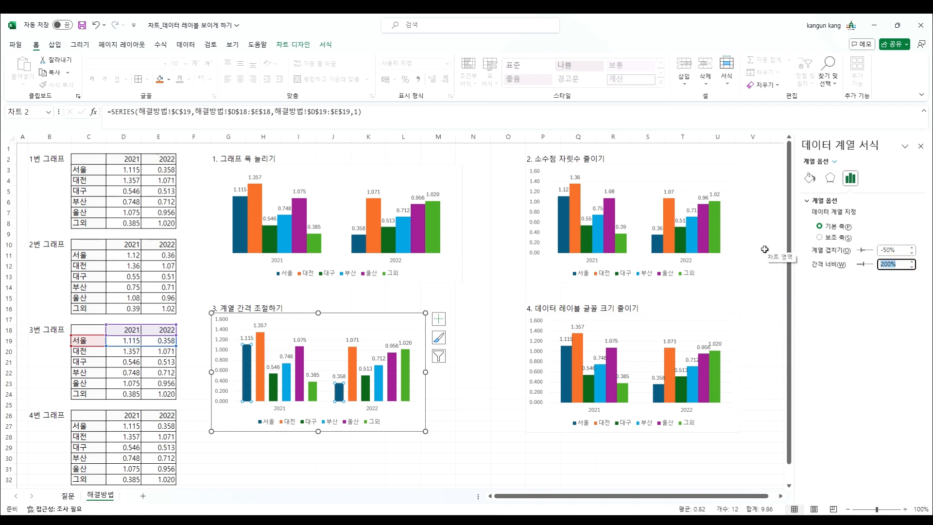
{"action": "left_click", "coordinate": [403, 421]}
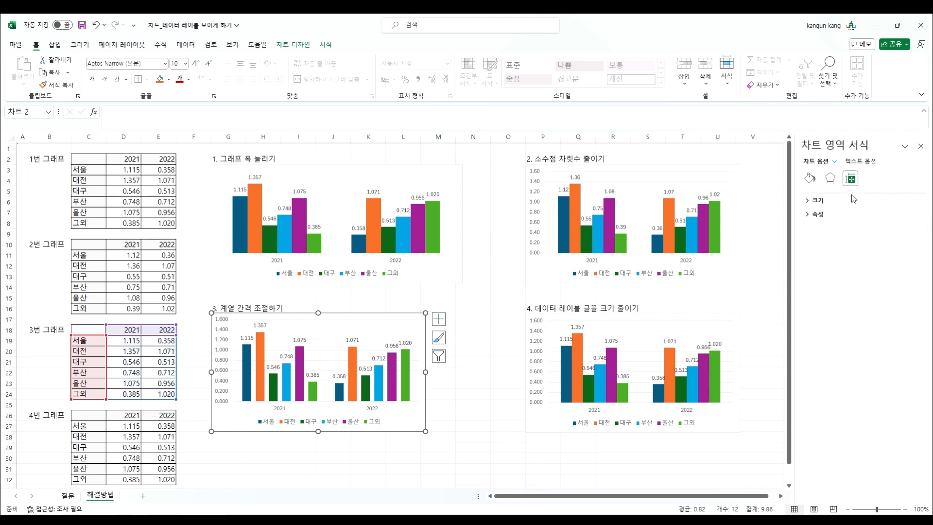
Copy the 2022 울산 value in E23 of the 3번 그래프 table into the 2022 그외 cell E24.
{"action": "left_click", "coordinate": [409, 418]}
{"action": "left_click", "coordinate": [407, 373]}
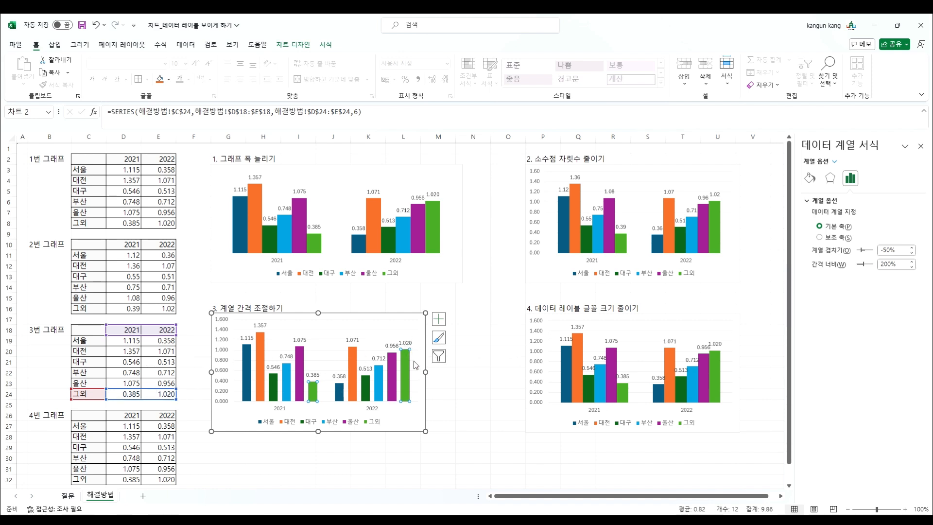
{"action": "left_click", "coordinate": [165, 383]}
{"action": "key", "text": "ctrl+c"}
{"action": "left_click", "coordinate": [166, 395]}
{"action": "key", "text": "ctrl+v"}
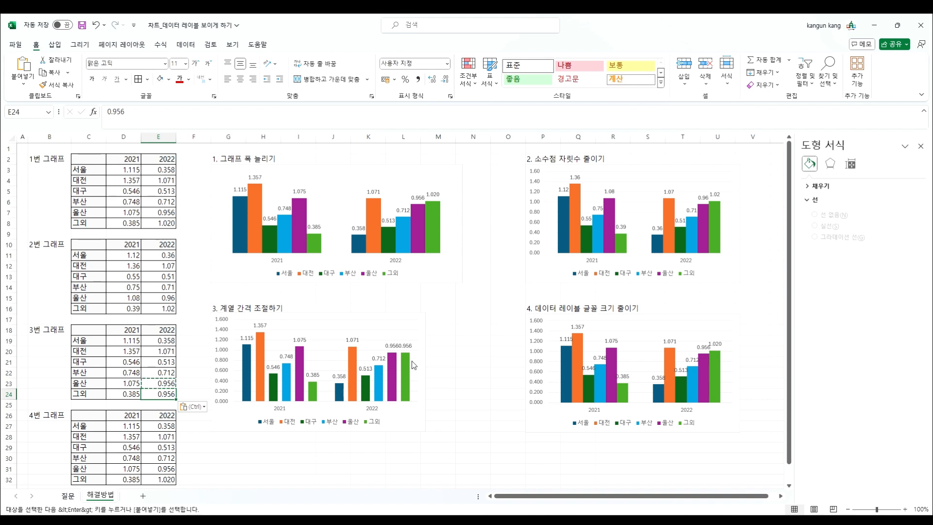
Widen the 계열 간격 조절하기 chart to about the end of column M and reduce the values in D19:E24 to two decimal places.
{"action": "mouse_move", "coordinate": [411, 360]}
{"action": "left_click", "coordinate": [416, 407]}
{"action": "left_click_drag", "start_coordinate": [450, 371], "coordinate": [469, 371]}
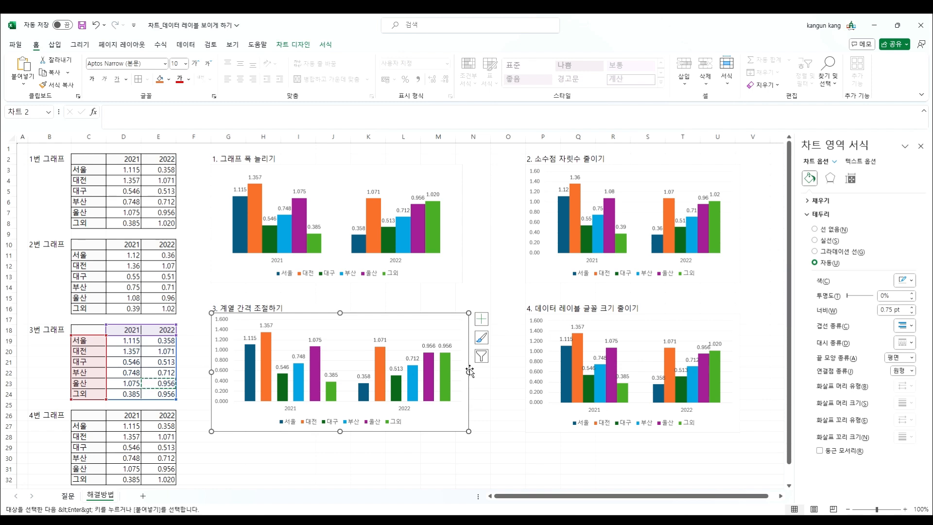
{"action": "left_click_drag", "start_coordinate": [469, 371], "coordinate": [460, 373]}
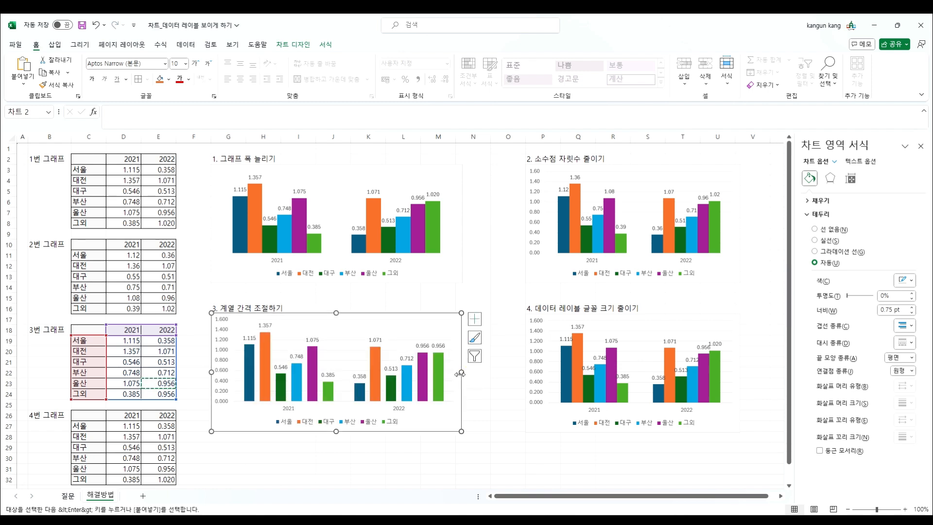
{"action": "left_click_drag", "start_coordinate": [129, 345], "coordinate": [161, 396]}
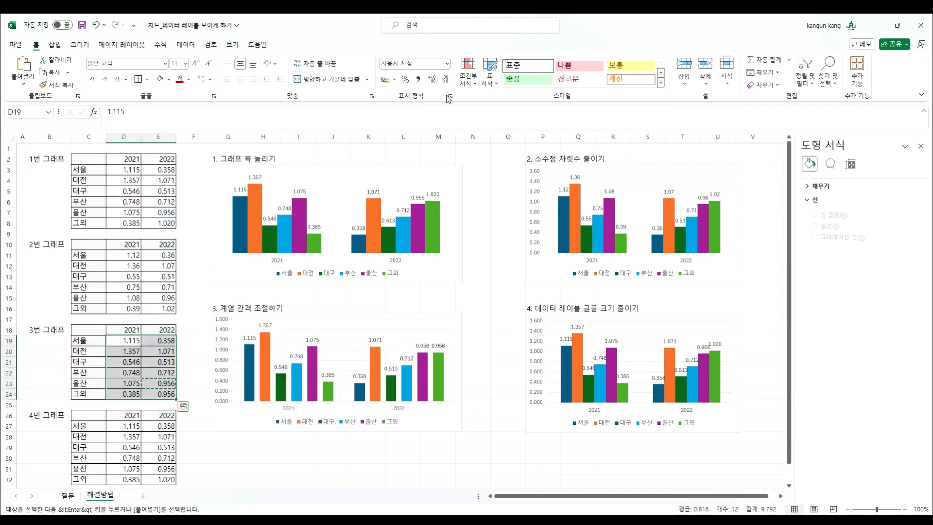
{"action": "left_click", "coordinate": [446, 79]}
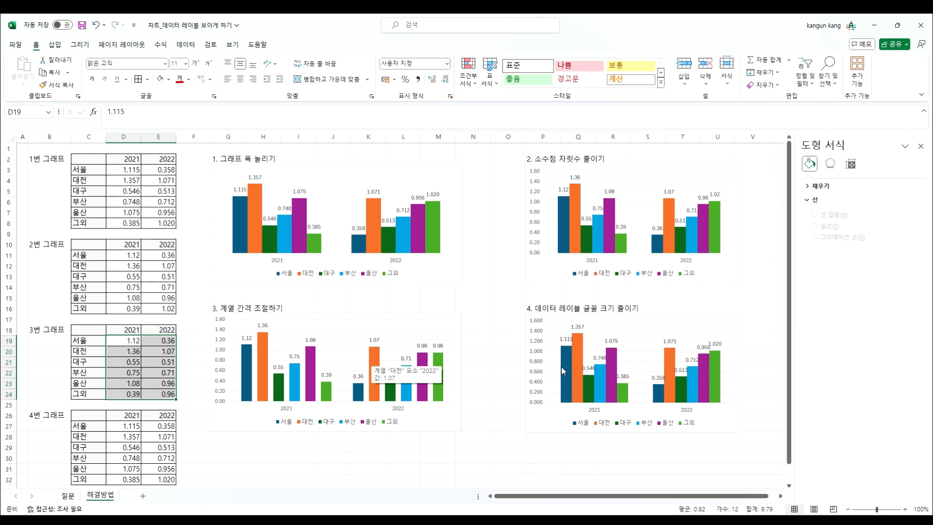
Reduce the data label font size of the 그외 and 울산 series to 7 in the 데이터 레이블 글꼴 크기 줄이기 chart.
{"action": "left_click", "coordinate": [538, 412]}
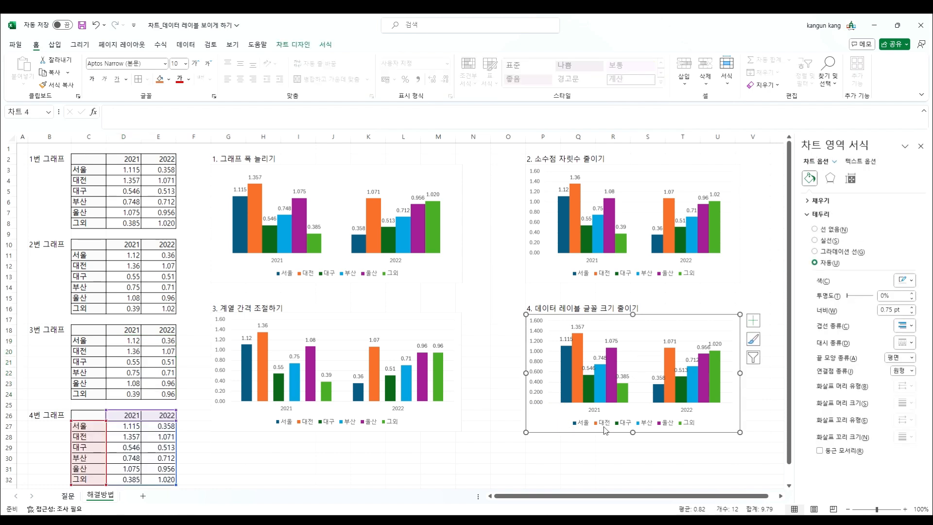
{"action": "left_click", "coordinate": [721, 347]}
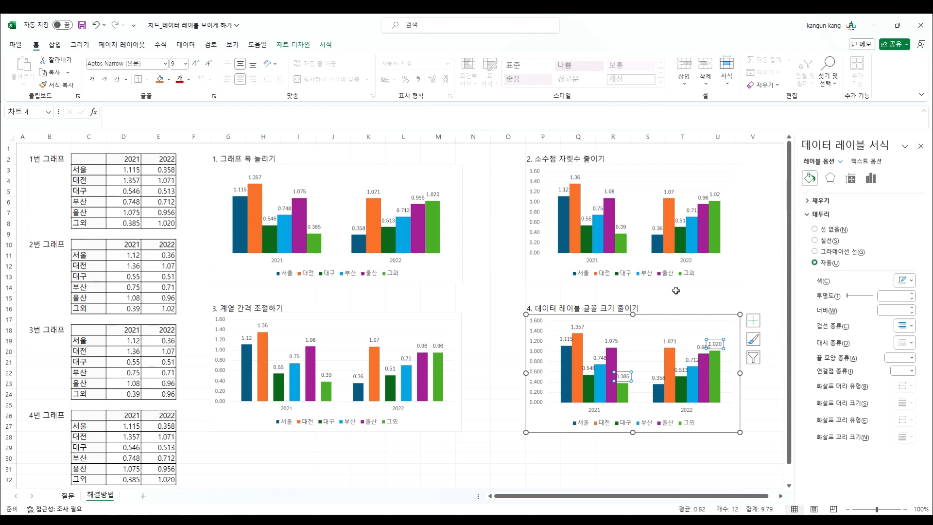
{"action": "left_click", "coordinate": [694, 359]}
{"action": "left_click", "coordinate": [717, 343]}
{"action": "left_click", "coordinate": [208, 63]}
{"action": "left_click", "coordinate": [208, 63]}
{"action": "left_click", "coordinate": [704, 347]}
{"action": "left_click", "coordinate": [208, 63]}
{"action": "left_click", "coordinate": [208, 63]}
Apply the same label font reduction, to size 7, to the 부산, 대구, 대전 and 서울 series of that chart.
{"action": "left_click", "coordinate": [693, 362]}
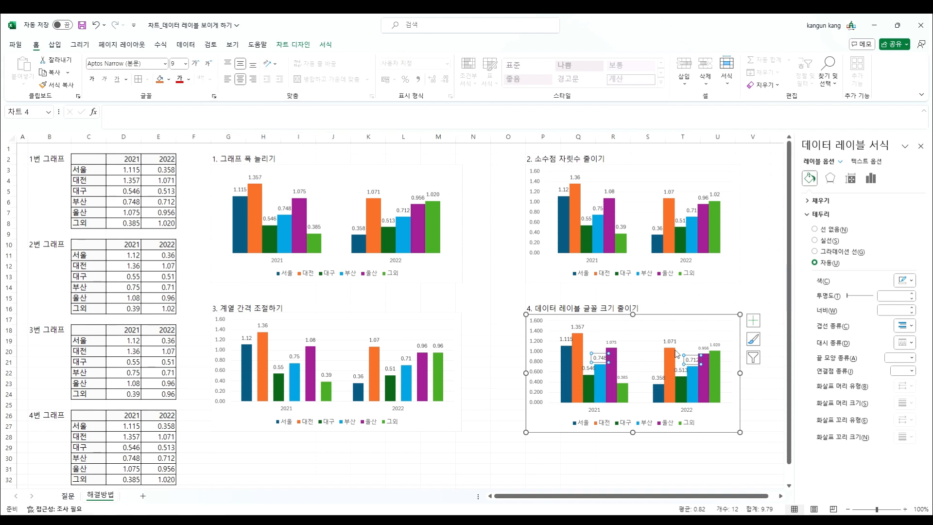
{"action": "key", "text": "F4"}
{"action": "left_click", "coordinate": [682, 371]}
{"action": "key", "text": "F4"}
{"action": "left_click", "coordinate": [670, 341]}
{"action": "key", "text": "F4"}
{"action": "left_click", "coordinate": [659, 378]}
{"action": "key", "text": "F4"}
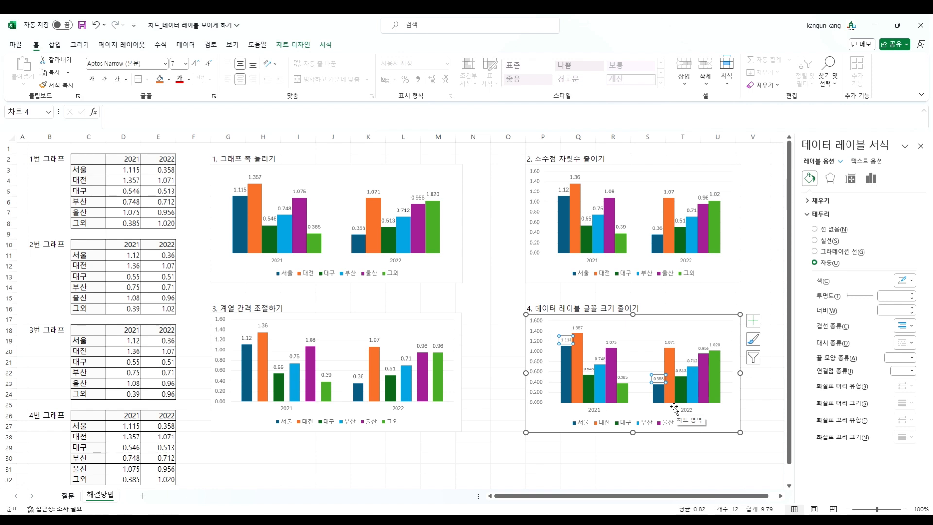
{"action": "left_click", "coordinate": [547, 421]}
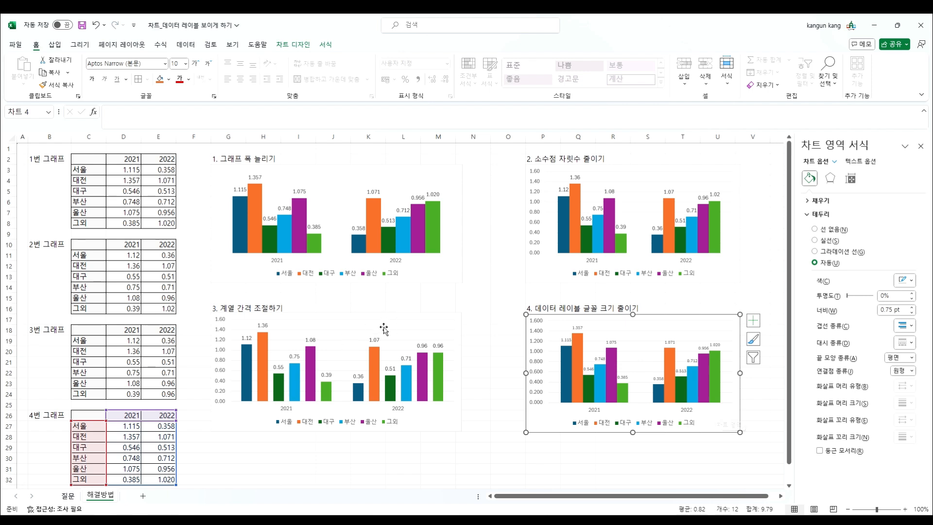
{"action": "left_click", "coordinate": [375, 340]}
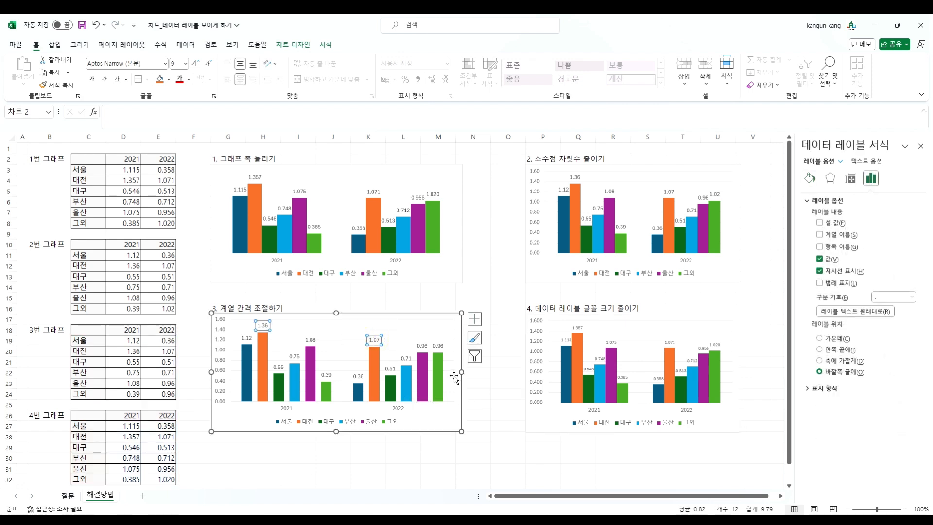
{"action": "left_click", "coordinate": [441, 412]}
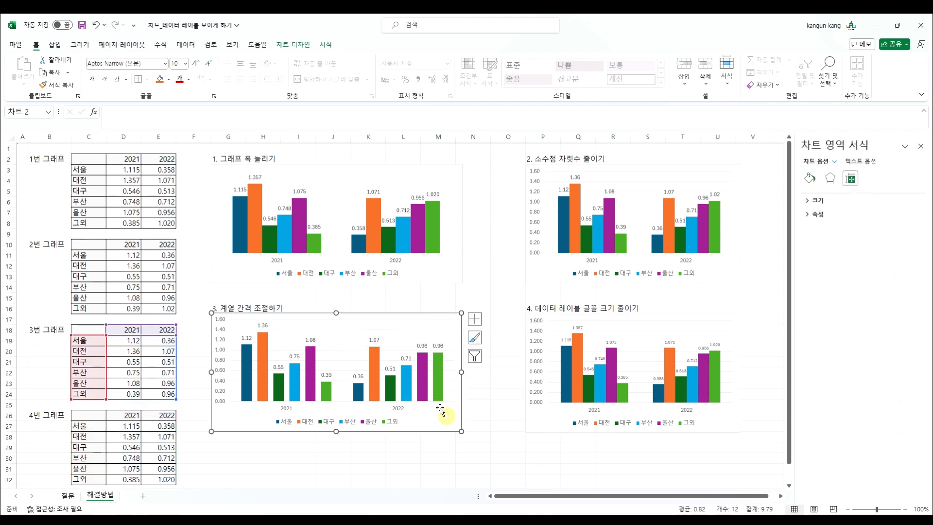
{"action": "left_click", "coordinate": [422, 370]}
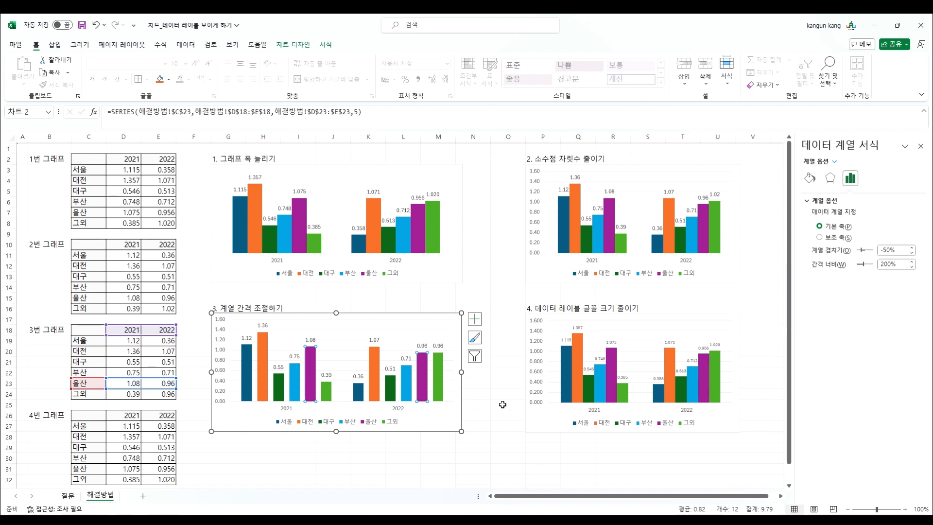
{"action": "left_click", "coordinate": [499, 437]}
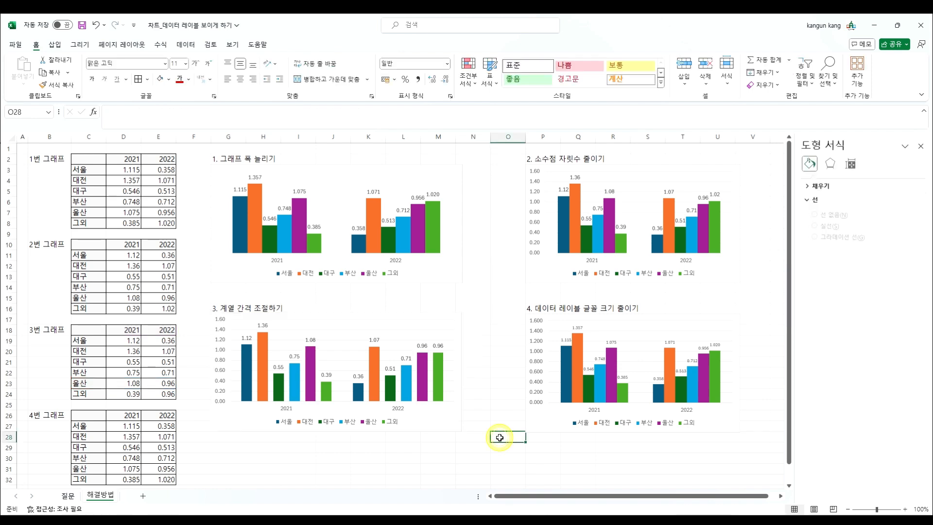